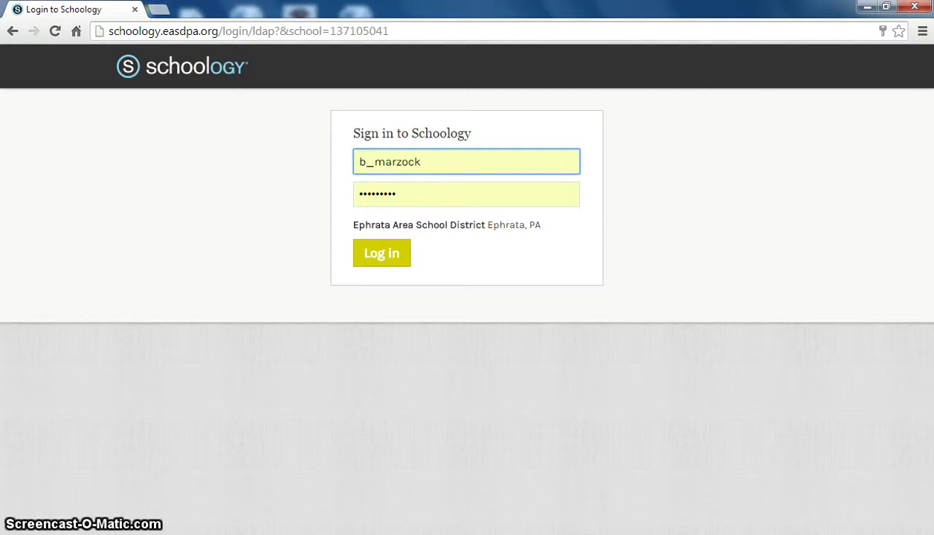
Step: Log in to Schoology with the saved username and password for the Ephrata Area School District
{"action": "mouse_move", "coordinate": [290, 534]}
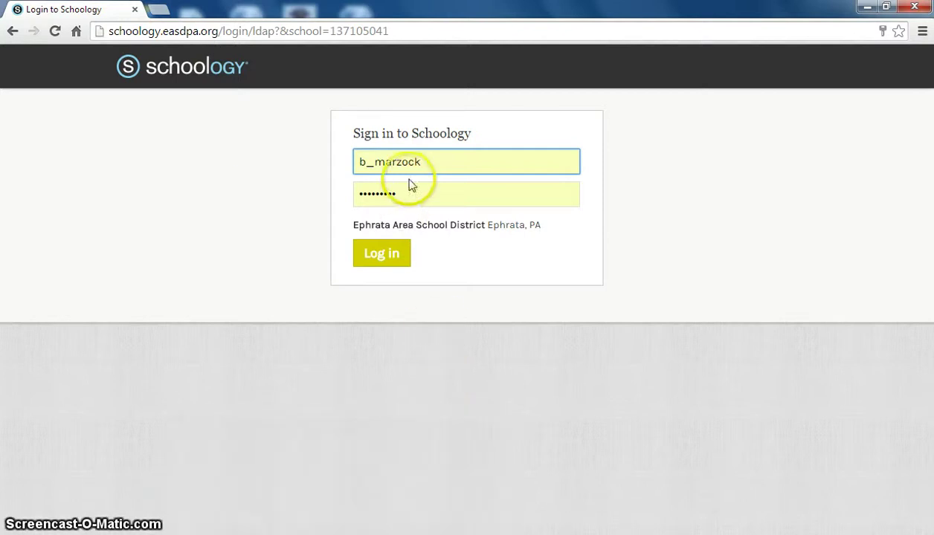
{"action": "left_click", "coordinate": [429, 161]}
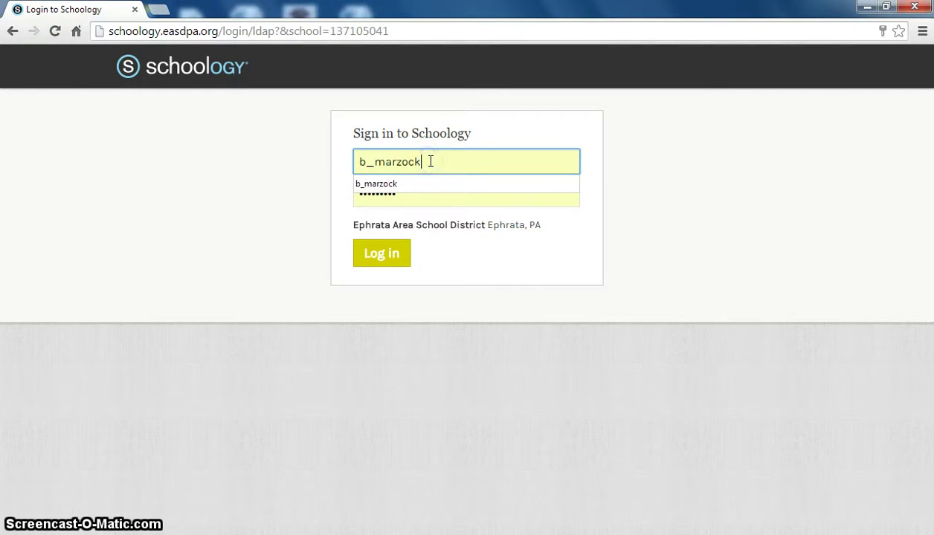
{"action": "left_click", "coordinate": [530, 114]}
{"action": "left_click", "coordinate": [413, 195]}
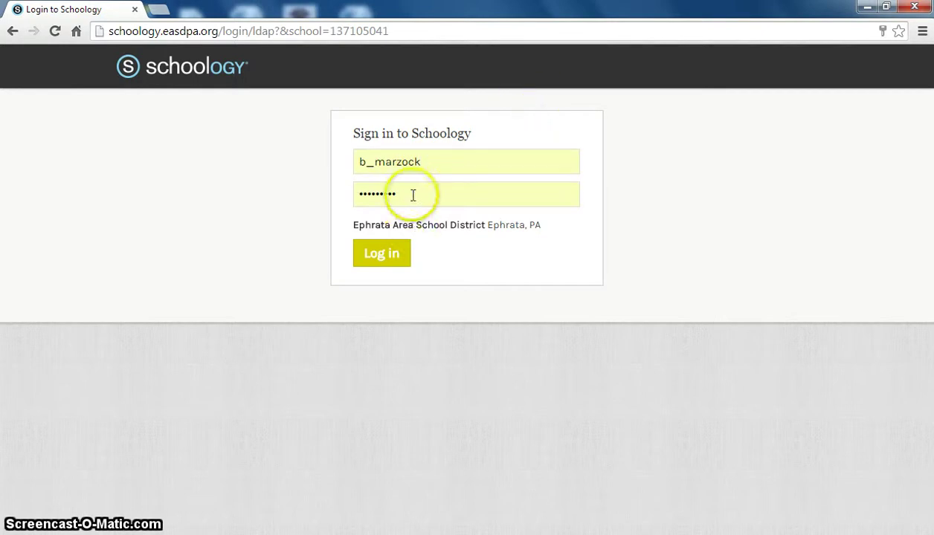
{"action": "left_click", "coordinate": [379, 259]}
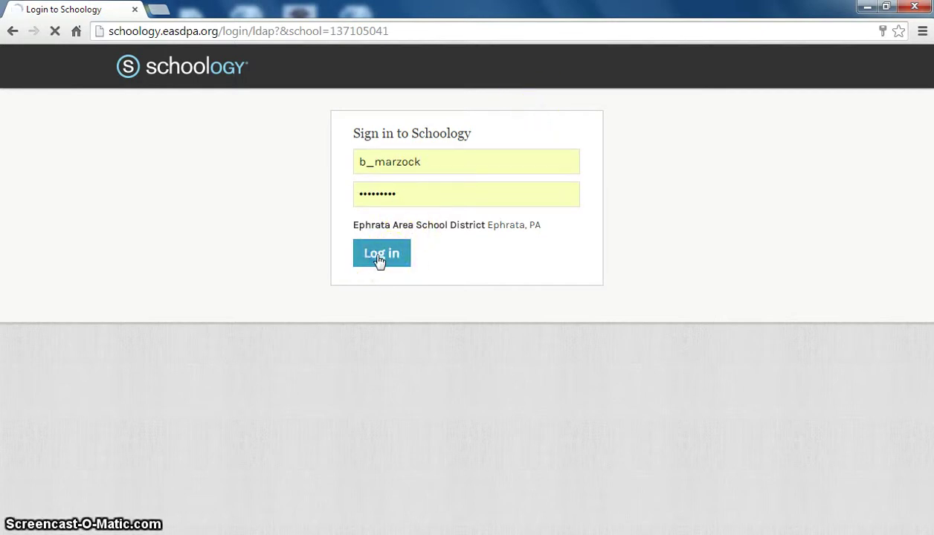
{"action": "left_click", "coordinate": [421, 277]}
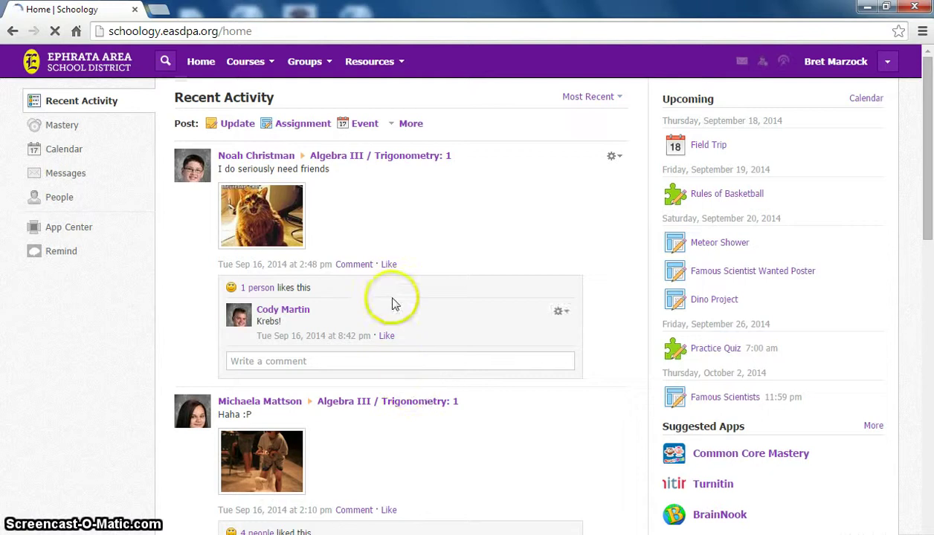
Step: Open the personal resources library to show its home collection
{"action": "left_click", "coordinate": [377, 65]}
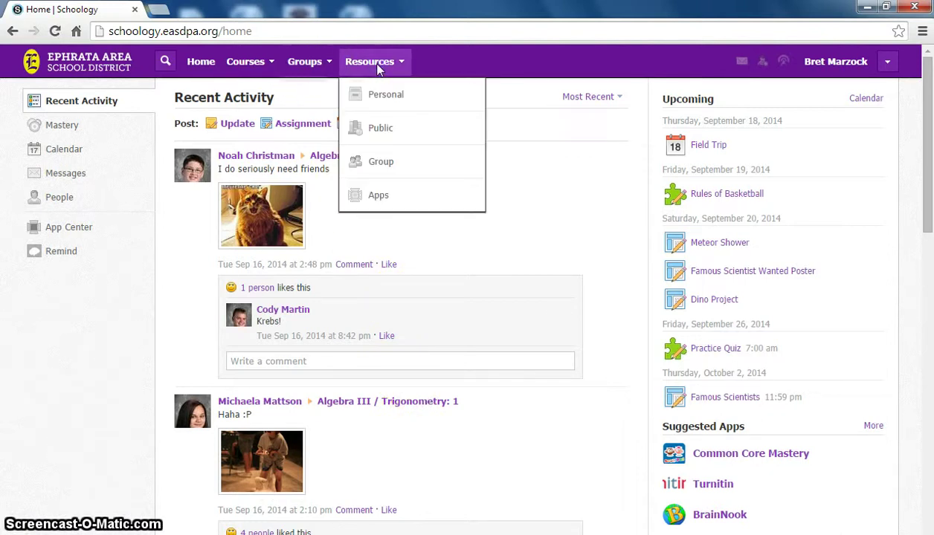
{"action": "left_click", "coordinate": [389, 98]}
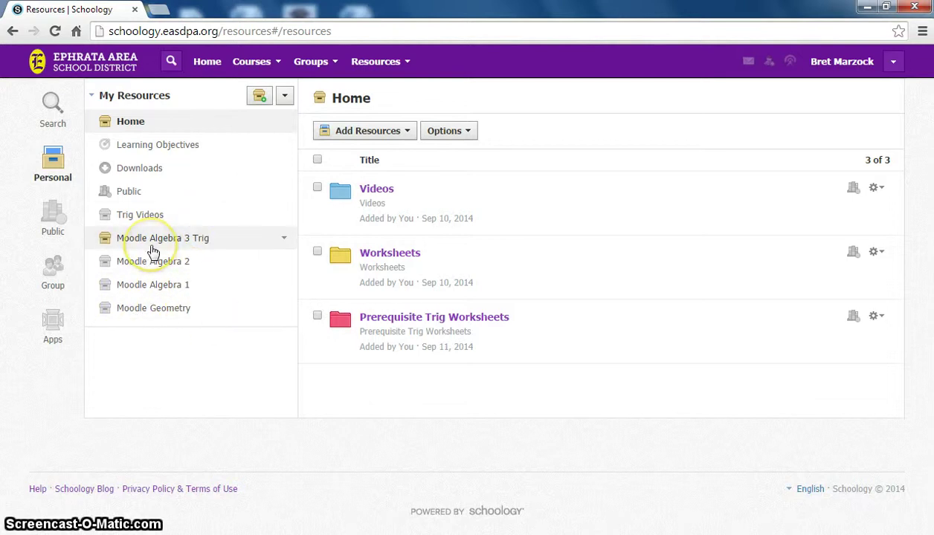
{"action": "left_click", "coordinate": [93, 264]}
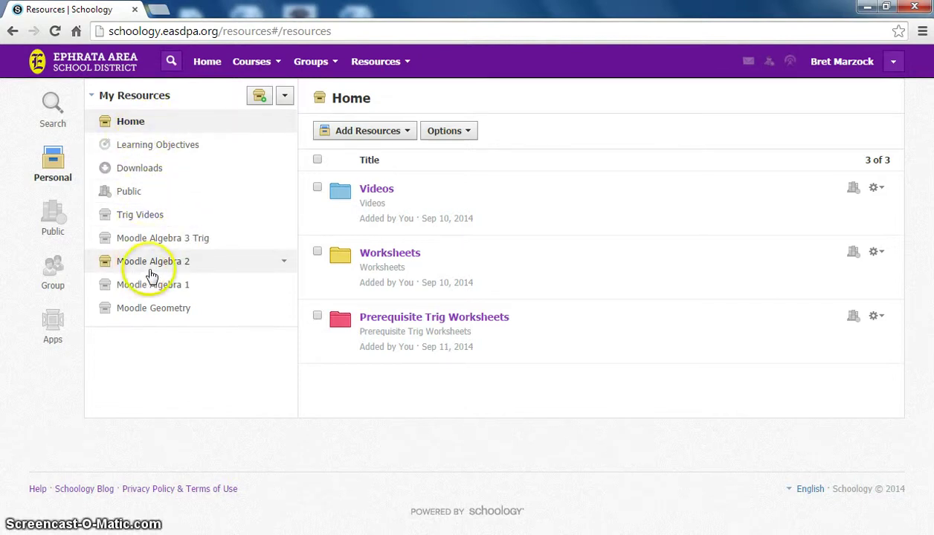
Step: Examine which resource types can be added and which reorder, import and export options exist for collections
{"action": "left_click", "coordinate": [410, 131]}
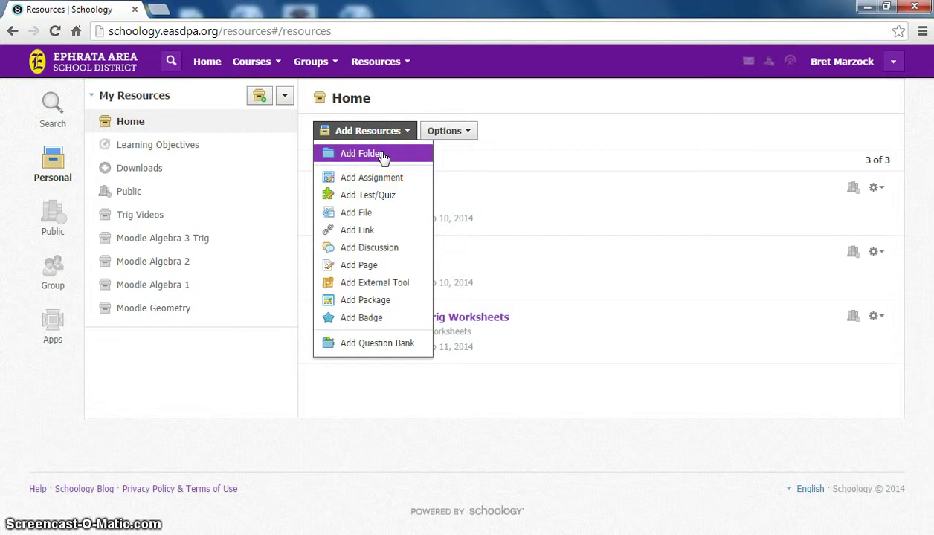
{"action": "left_click", "coordinate": [428, 89]}
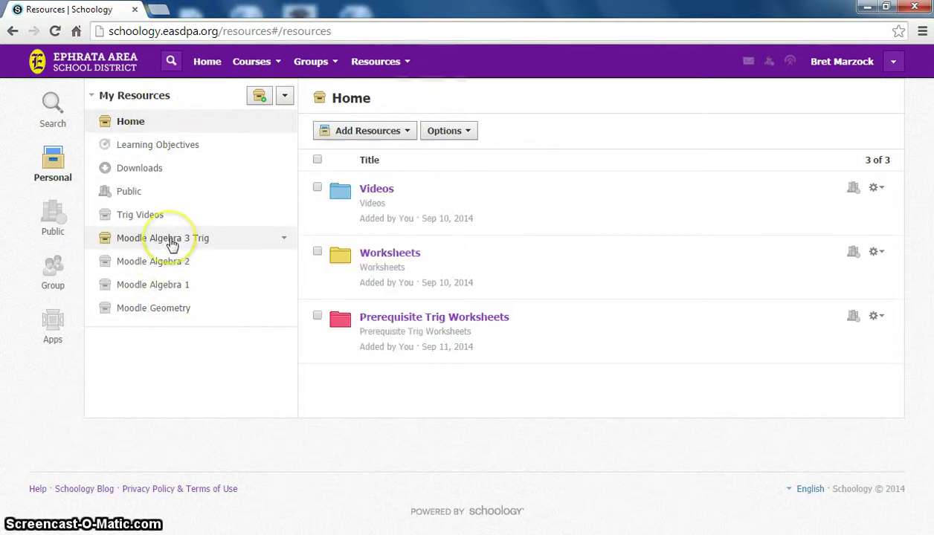
{"action": "left_click", "coordinate": [285, 96]}
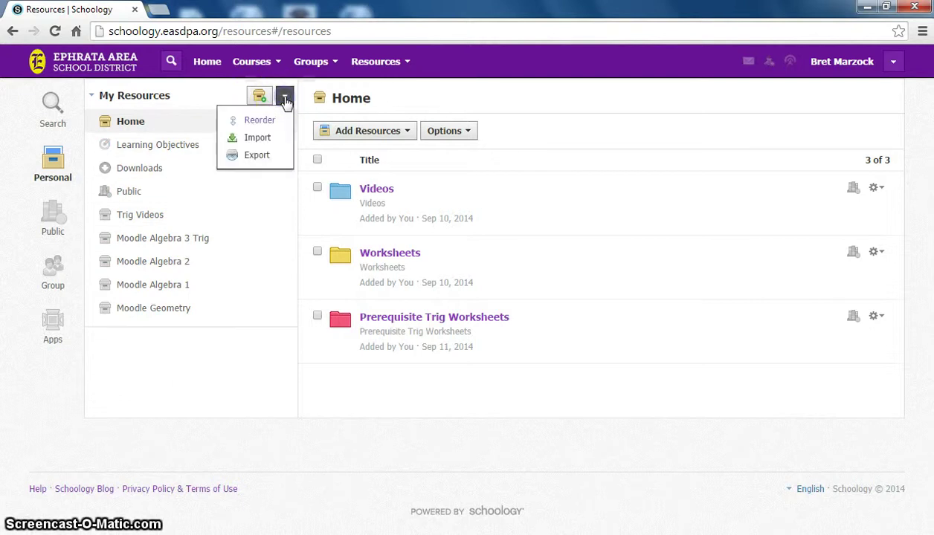
{"action": "left_click", "coordinate": [263, 142]}
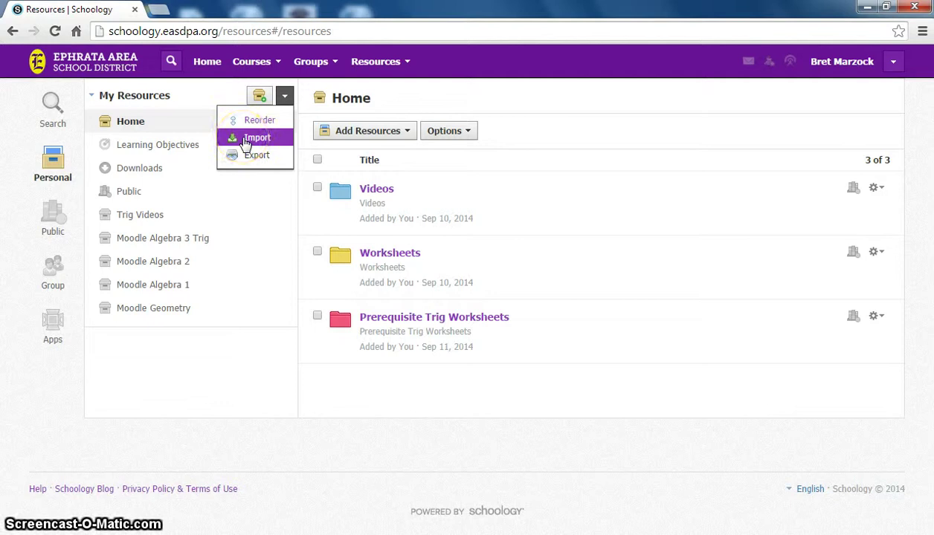
{"action": "left_click", "coordinate": [248, 142]}
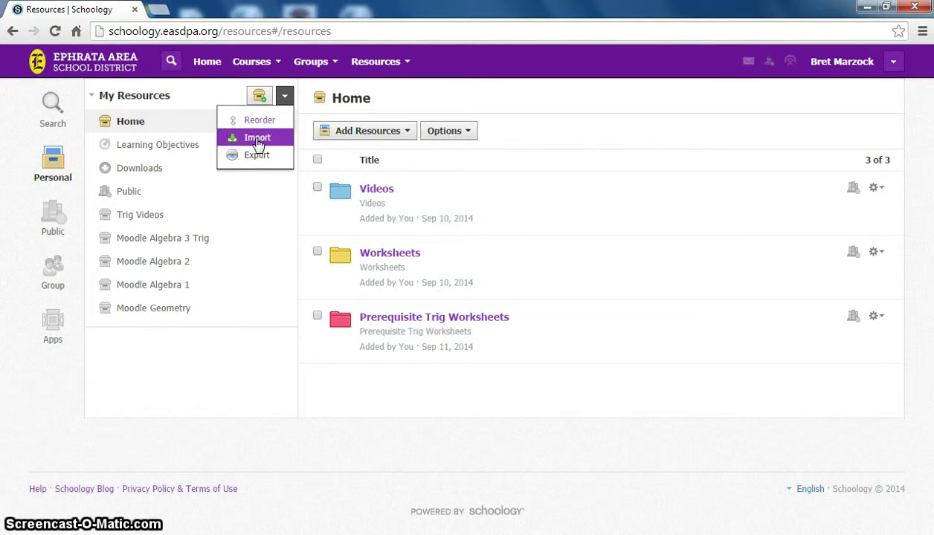
{"action": "left_click", "coordinate": [438, 94]}
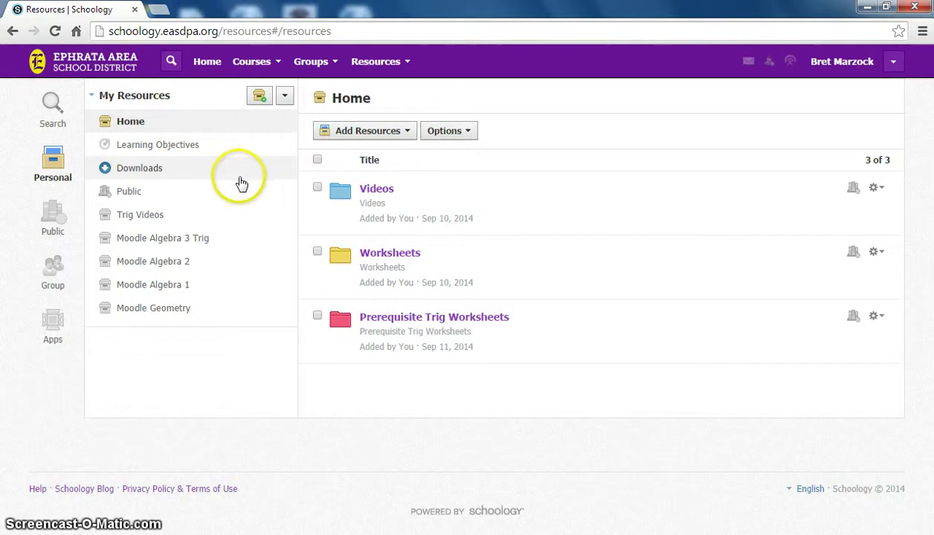
{"action": "left_click", "coordinate": [406, 134]}
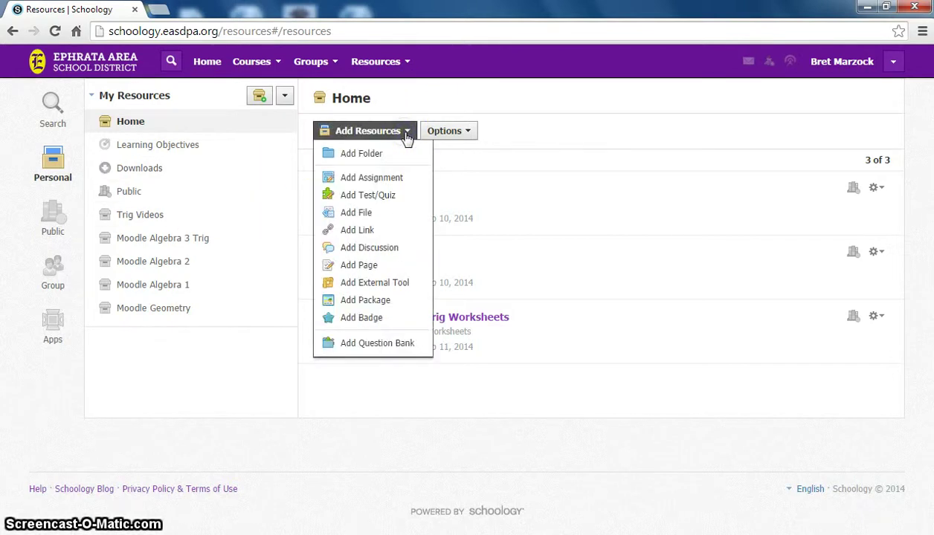
{"action": "left_click", "coordinate": [415, 101]}
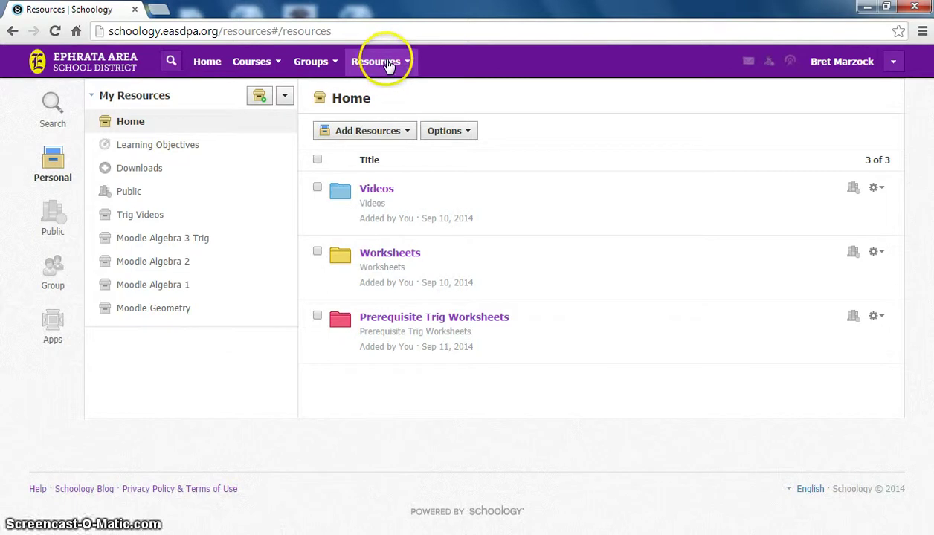
Step: Open the Moodle Algebra 3 Trig collection and look through its whole list of folders
{"action": "left_click", "coordinate": [170, 238]}
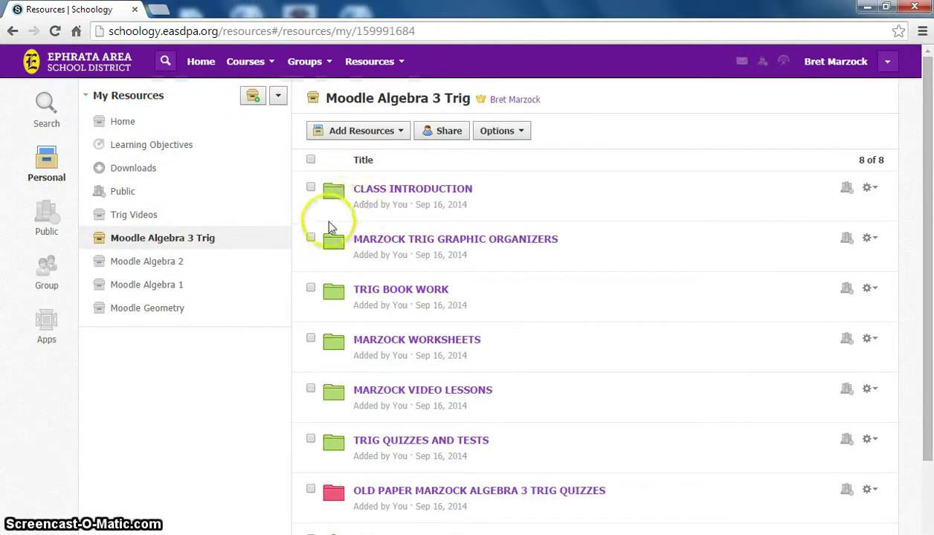
{"action": "scroll", "coordinate": [370, 195], "scroll_direction": "down", "scroll_amount": 3}
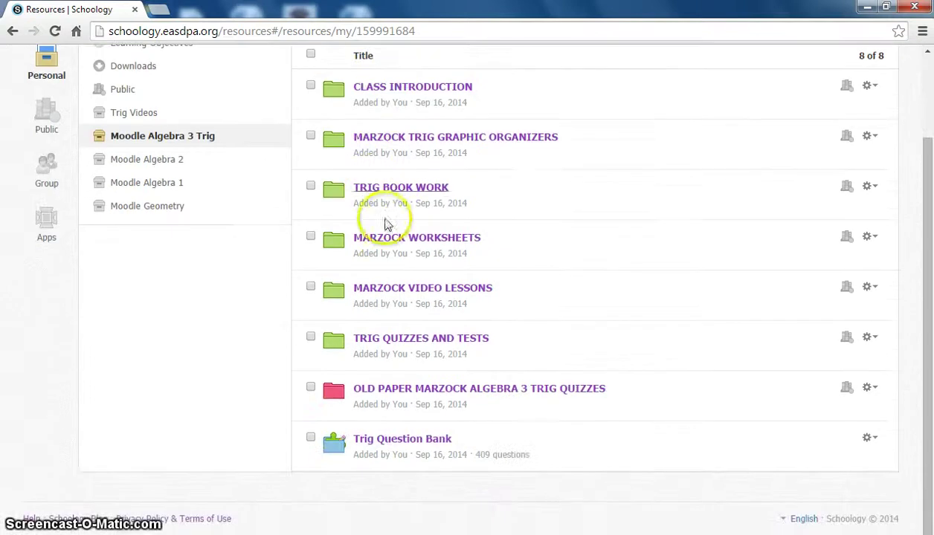
{"action": "scroll", "coordinate": [383, 238], "scroll_direction": "up", "scroll_amount": 3}
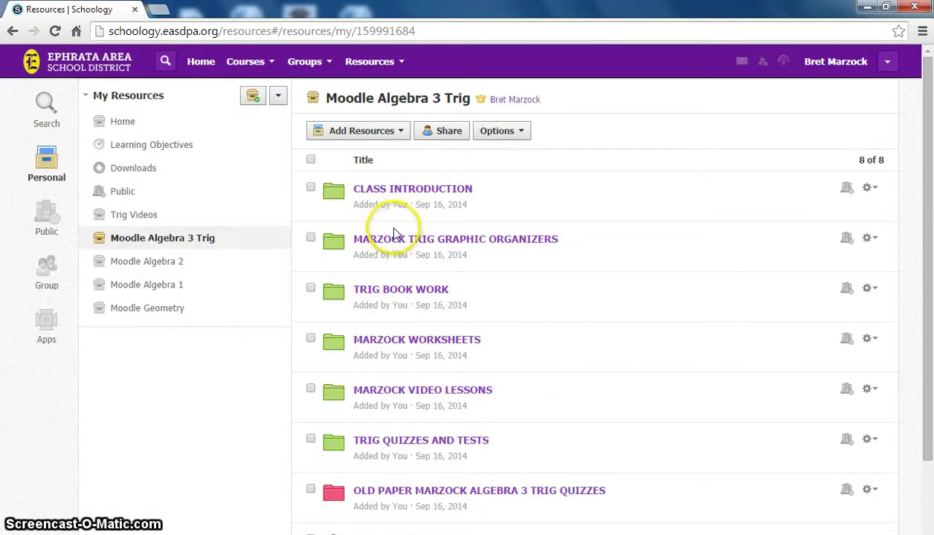
Step: Look through the CLASS INTRODUCTION folder's contents and return to the Moodle Algebra 3 Trig collection
{"action": "left_click", "coordinate": [408, 192]}
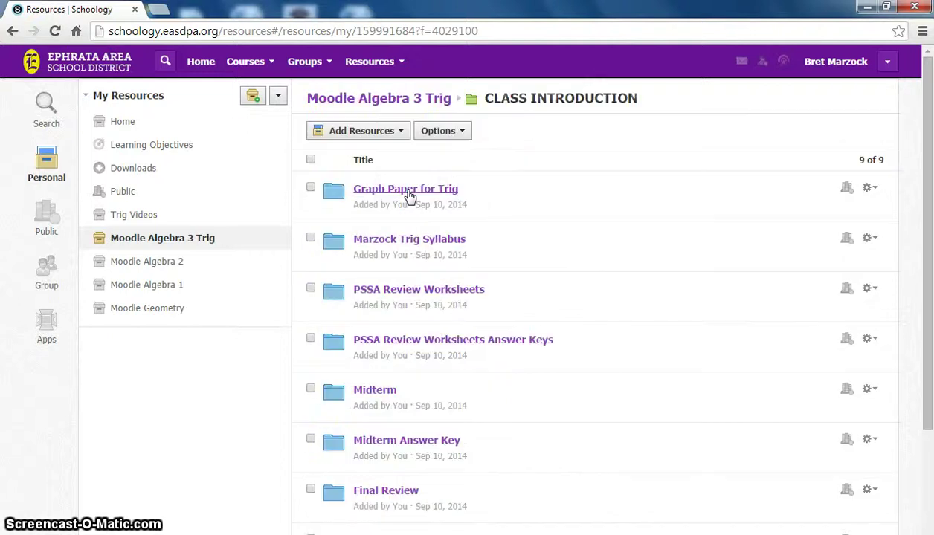
{"action": "scroll", "coordinate": [401, 355], "scroll_direction": "down", "scroll_amount": 3}
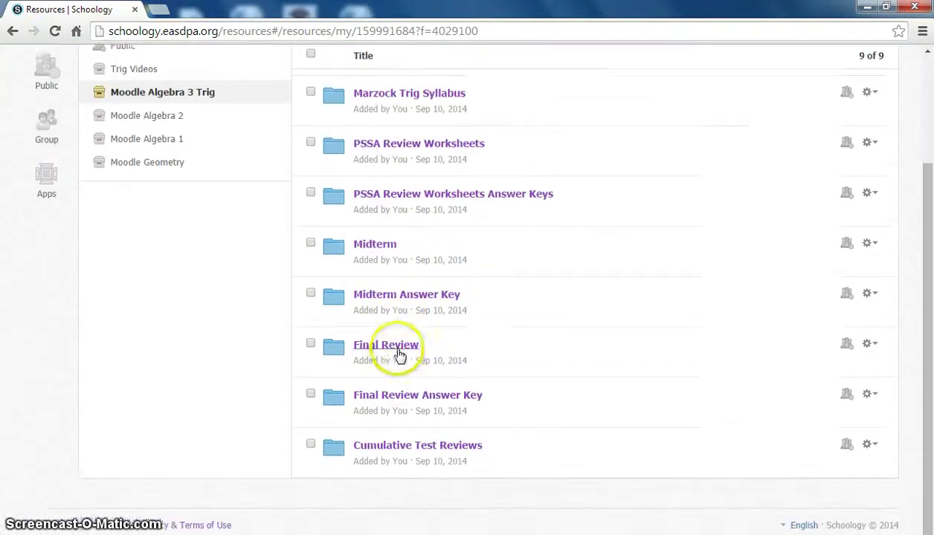
{"action": "scroll", "coordinate": [399, 354], "scroll_direction": "up", "scroll_amount": 3}
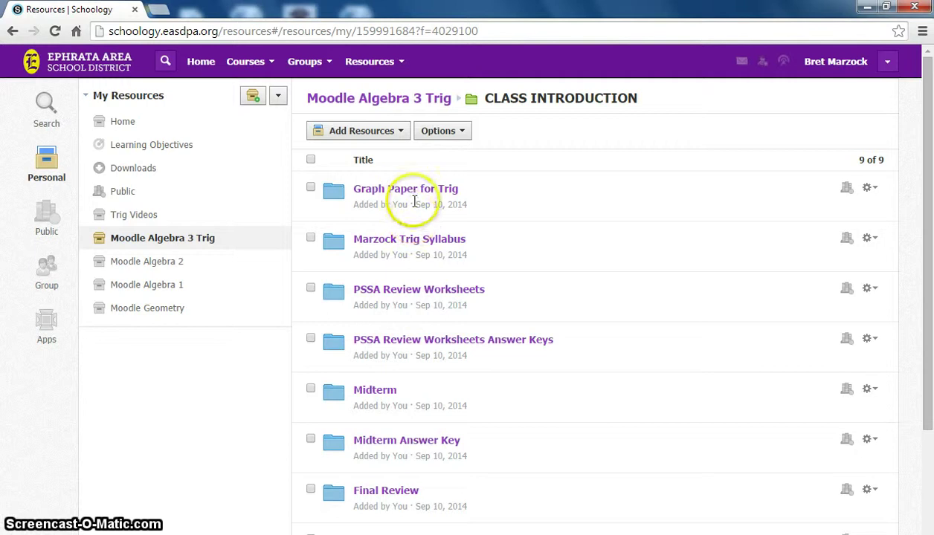
{"action": "left_click", "coordinate": [412, 102]}
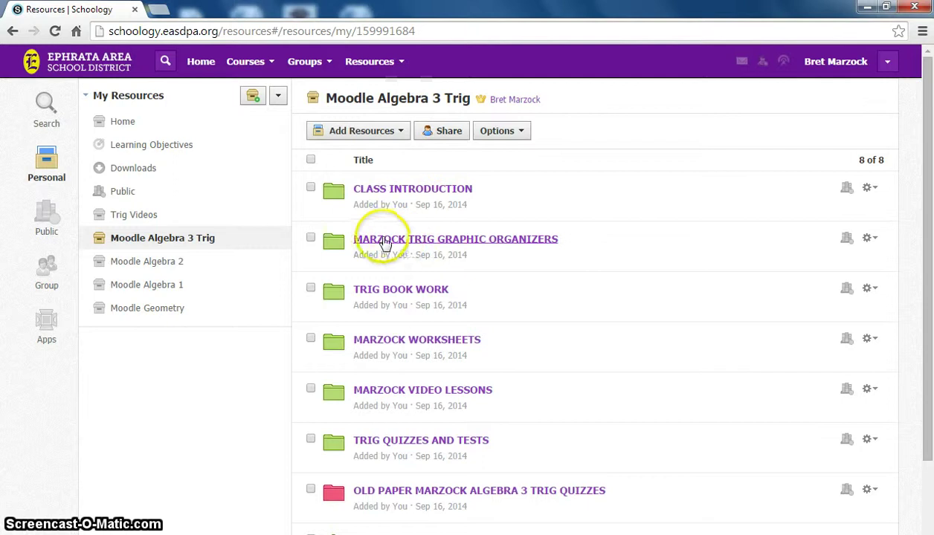
Step: Review the Moodle Algebra 3 Trig folders down to the Trig Question Bank and open the teacher's worksheets folder
{"action": "left_click", "coordinate": [407, 244]}
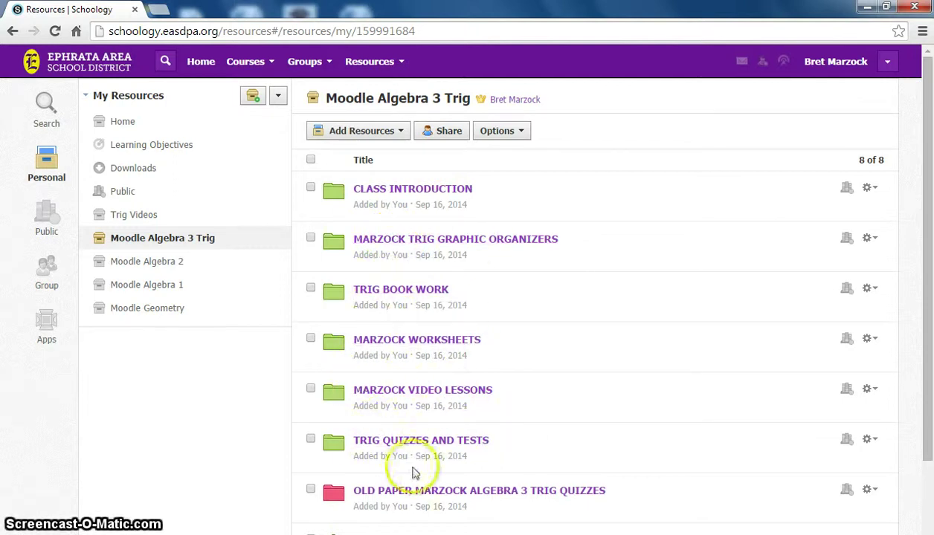
{"action": "scroll", "coordinate": [537, 412], "scroll_direction": "down", "scroll_amount": 3}
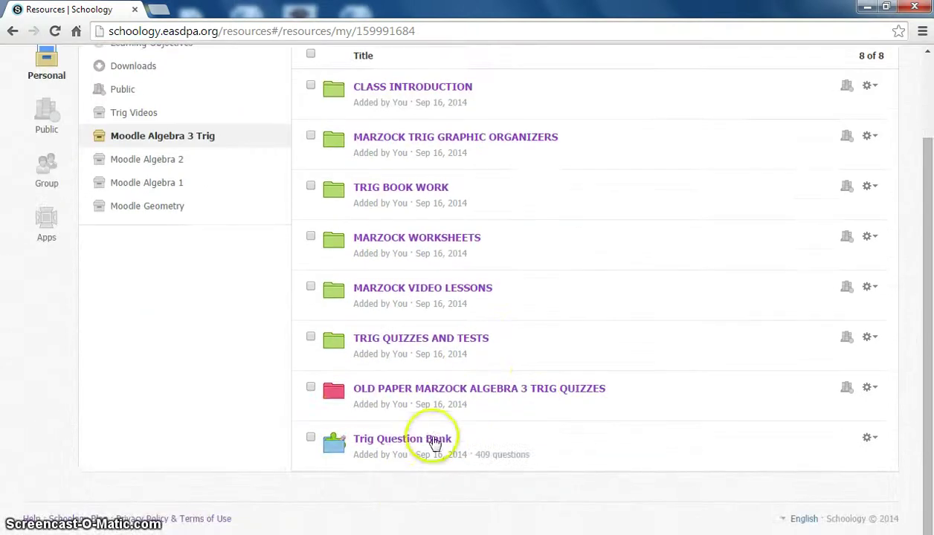
{"action": "scroll", "coordinate": [440, 423], "scroll_direction": "up", "scroll_amount": 3}
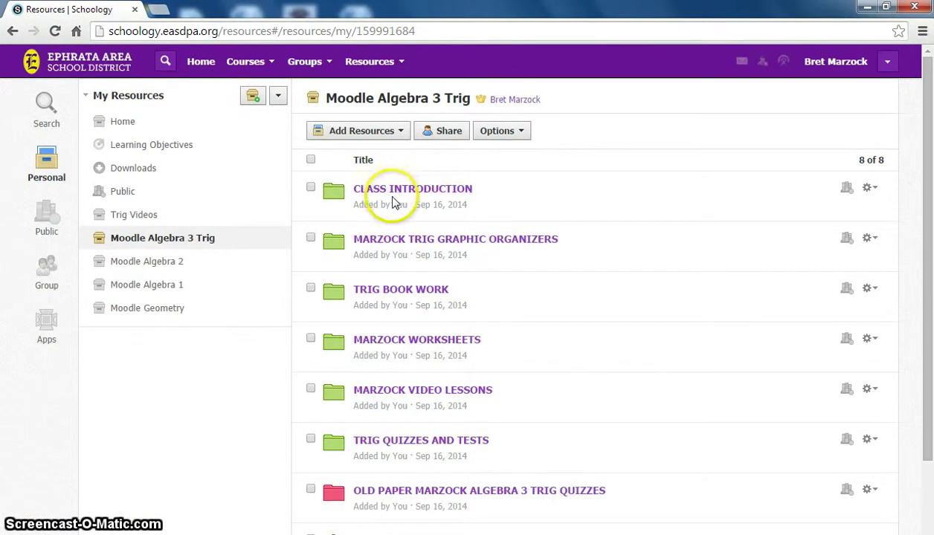
{"action": "scroll", "coordinate": [393, 194], "scroll_direction": "down", "scroll_amount": 3}
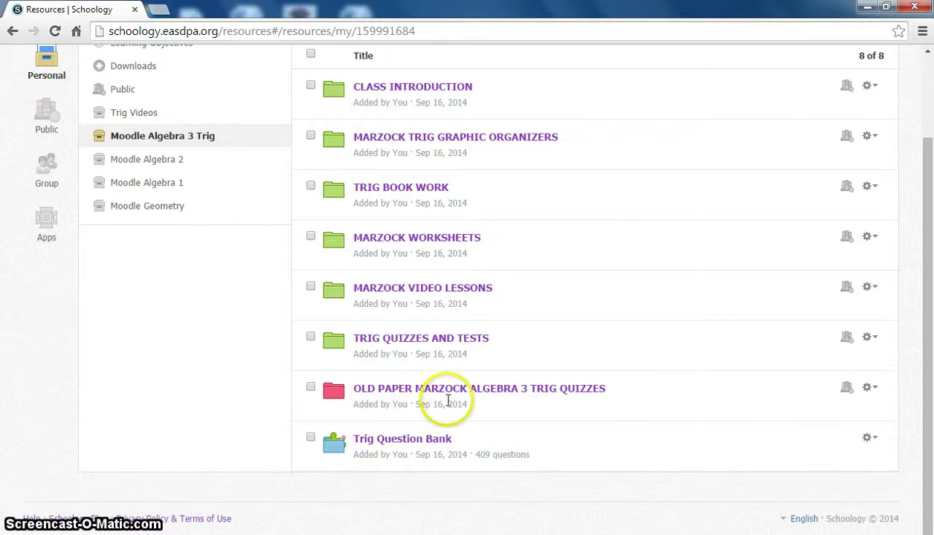
{"action": "scroll", "coordinate": [442, 402], "scroll_direction": "up", "scroll_amount": 1}
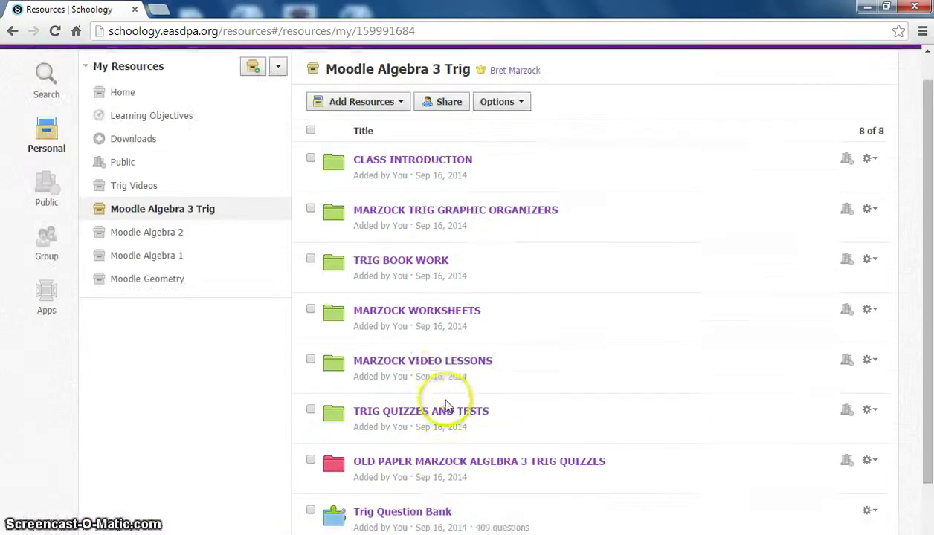
{"action": "left_click", "coordinate": [417, 312]}
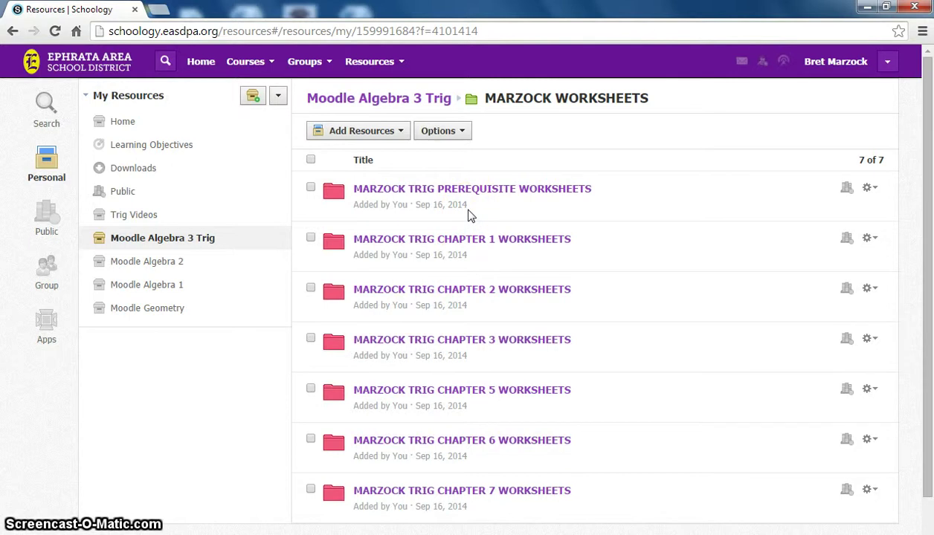
Step: View the folders in the Moodle Algebra 2 collection and in the Moodle Algebra 1 collection
{"action": "left_click", "coordinate": [137, 271]}
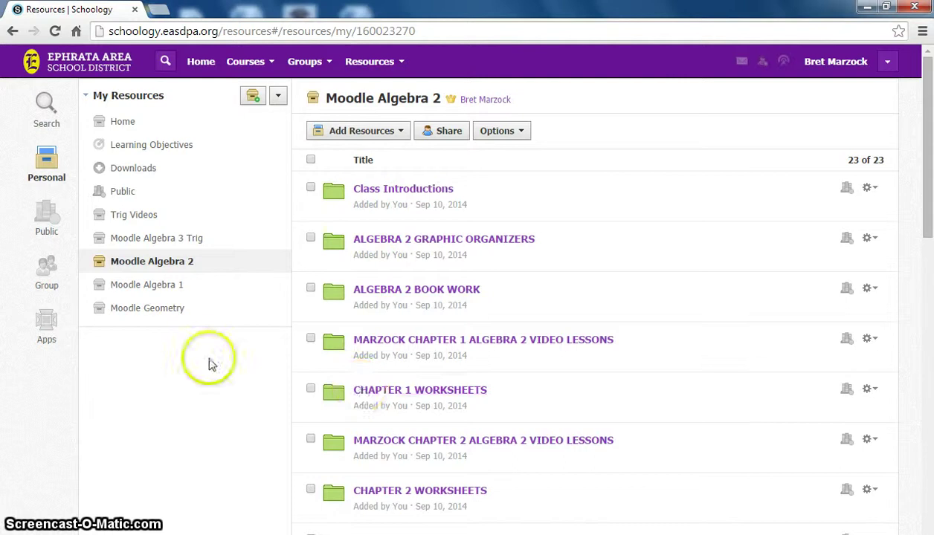
{"action": "left_click", "coordinate": [165, 292]}
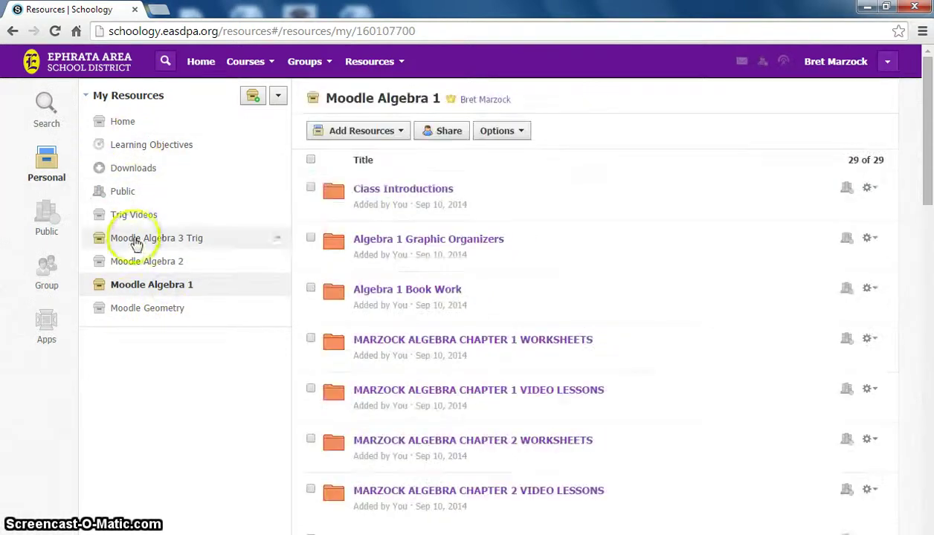
Step: Open the Moodle Geometry collection and look through its topic folders, from the Question Bank to the geometry quizzes
{"action": "left_click", "coordinate": [144, 316]}
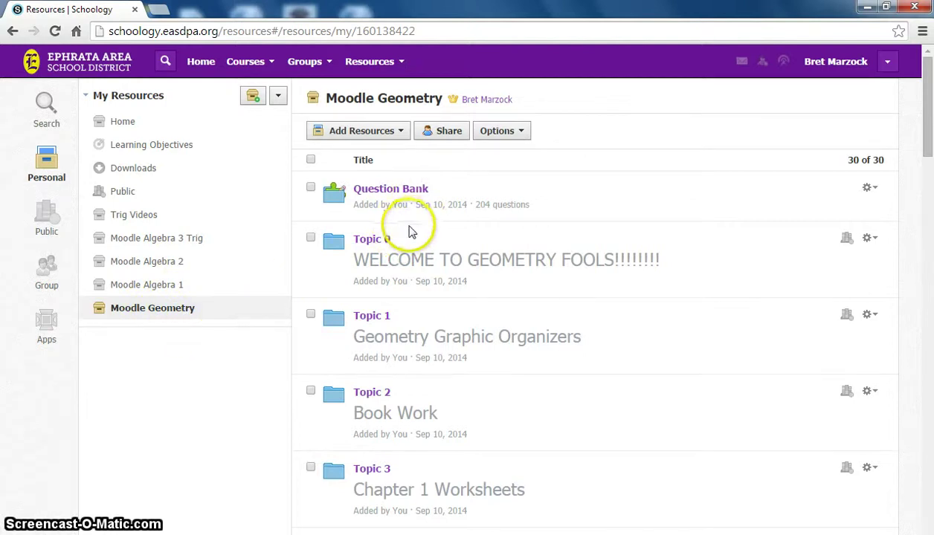
{"action": "scroll", "coordinate": [409, 232], "scroll_direction": "down", "scroll_amount": 1}
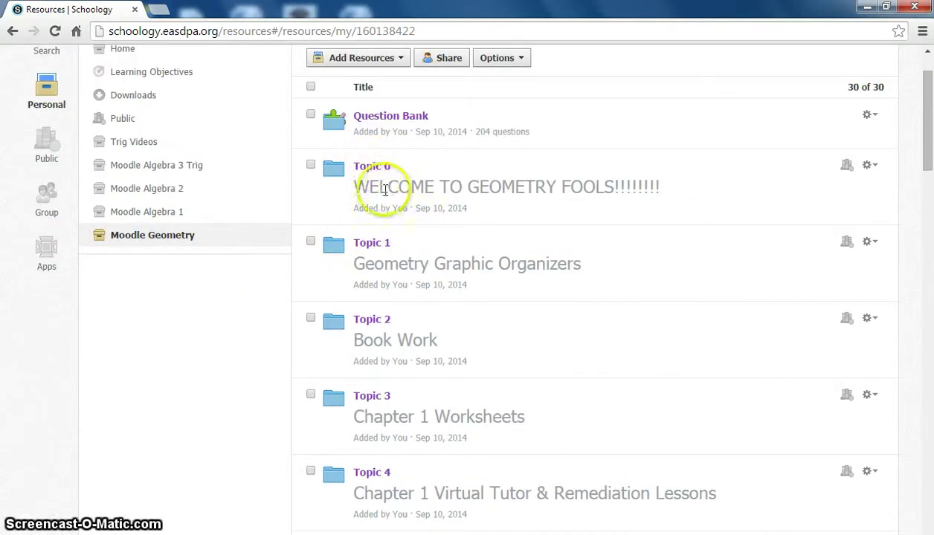
{"action": "scroll", "coordinate": [437, 282], "scroll_direction": "down", "scroll_amount": 5}
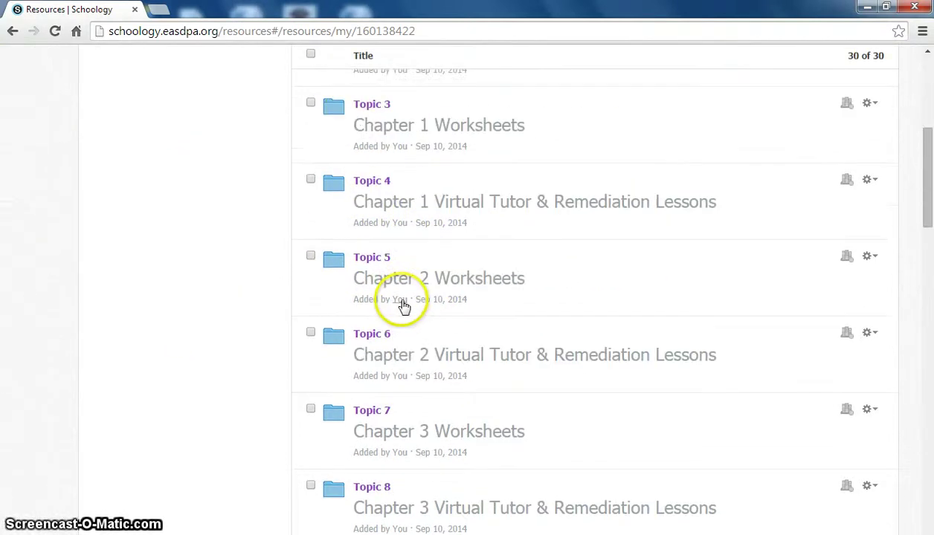
{"action": "scroll", "coordinate": [402, 305], "scroll_direction": "down", "scroll_amount": 8}
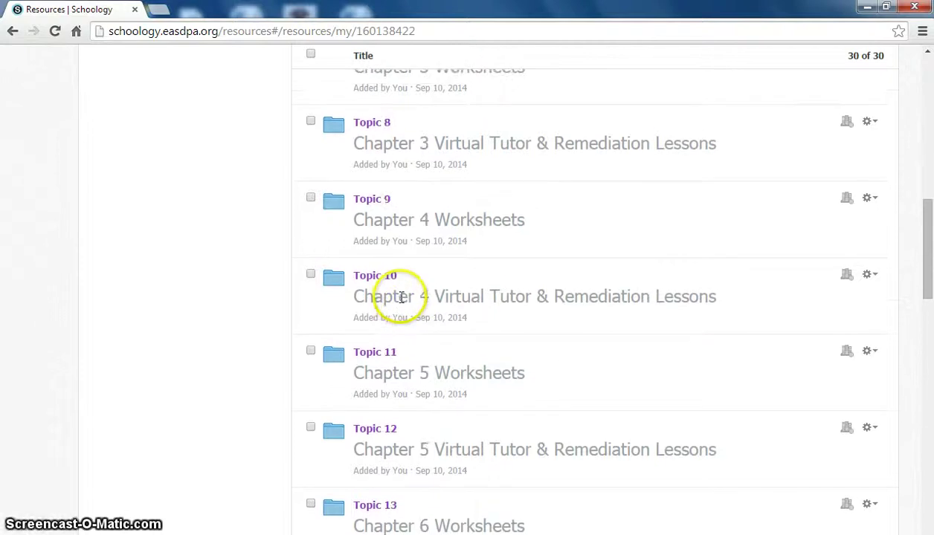
{"action": "scroll", "coordinate": [399, 298], "scroll_direction": "down", "scroll_amount": 4}
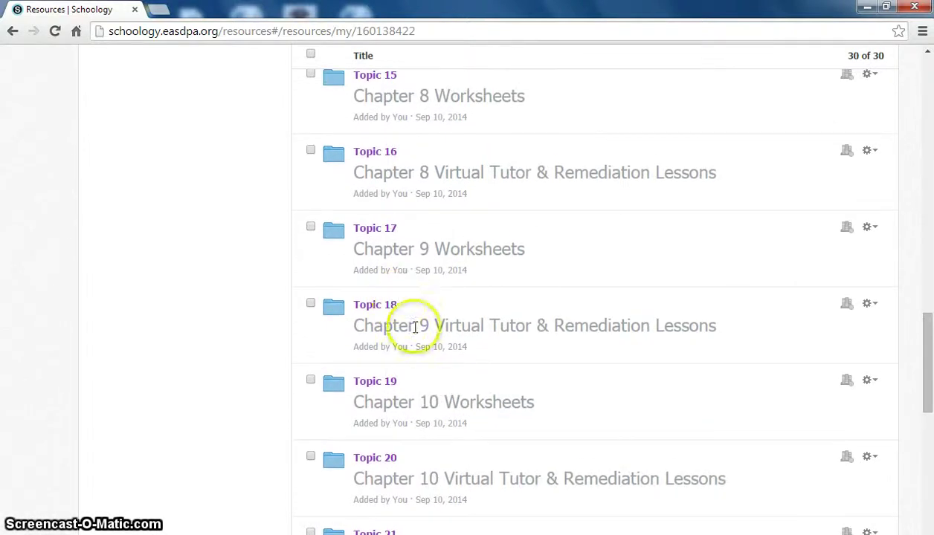
{"action": "scroll", "coordinate": [475, 394], "scroll_direction": "down", "scroll_amount": 6}
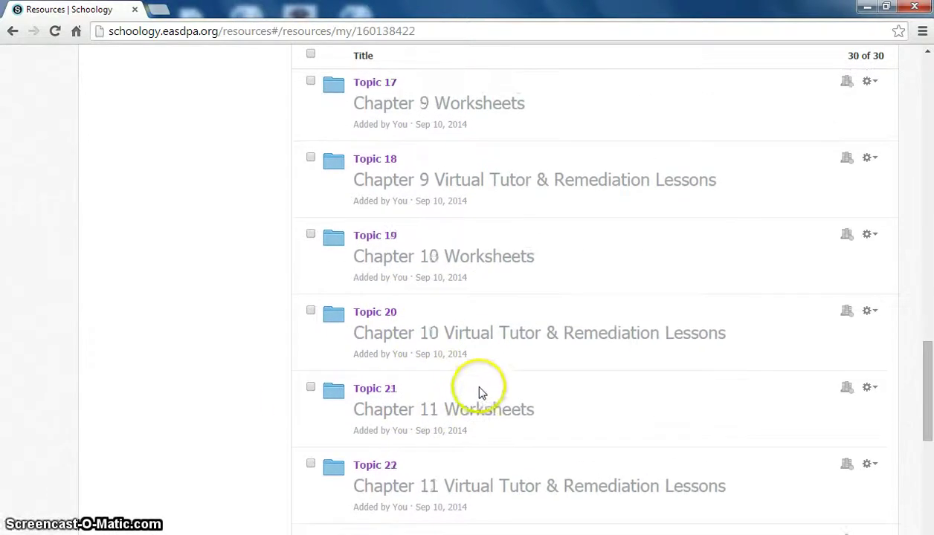
{"action": "scroll", "coordinate": [477, 392], "scroll_direction": "down", "scroll_amount": 1}
{"action": "left_click", "coordinate": [454, 376]}
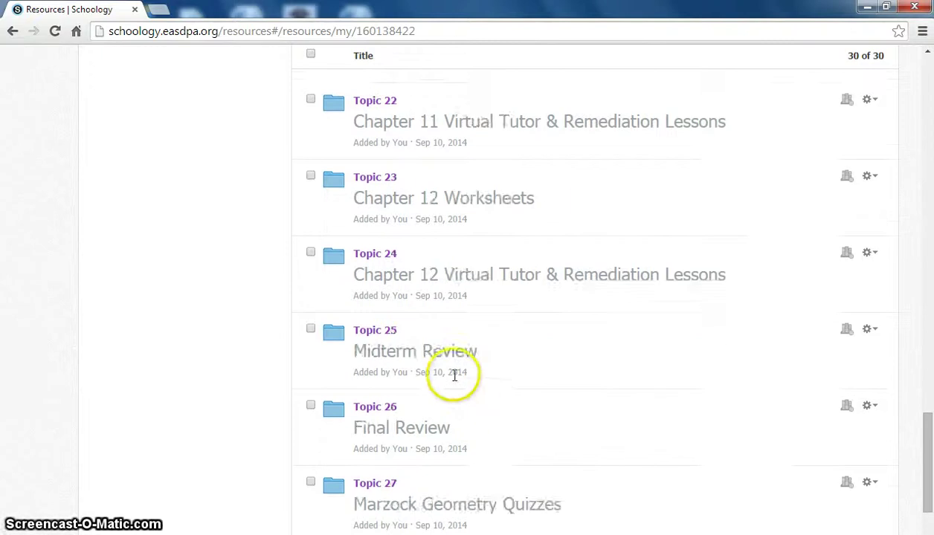
{"action": "scroll", "coordinate": [454, 376], "scroll_direction": "up", "scroll_amount": 13}
{"action": "scroll", "coordinate": [454, 379], "scroll_direction": "up", "scroll_amount": 11}
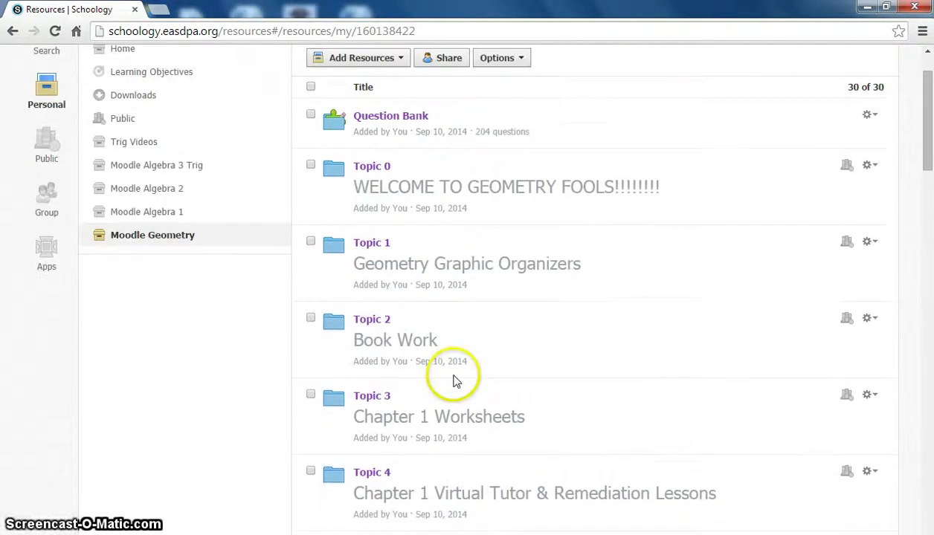
{"action": "scroll", "coordinate": [454, 378], "scroll_direction": "down", "scroll_amount": 3}
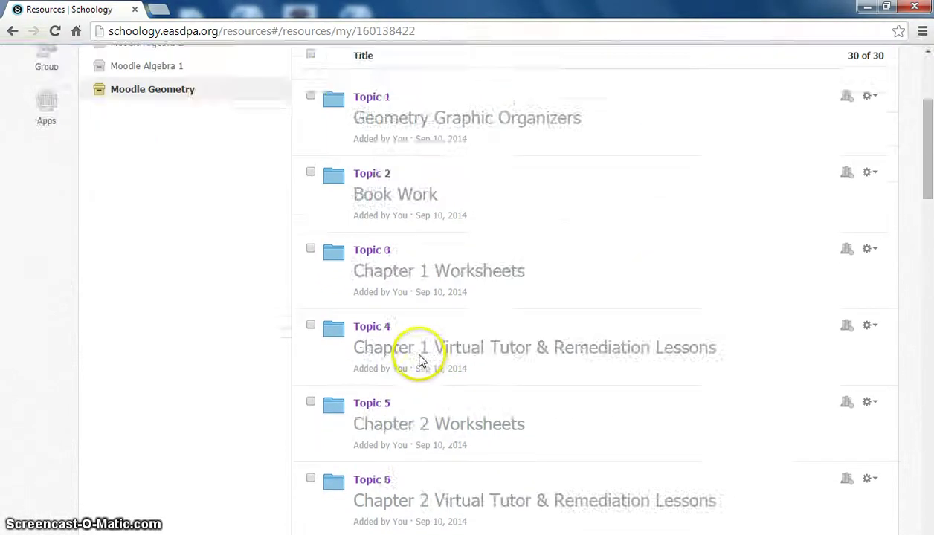
{"action": "scroll", "coordinate": [417, 358], "scroll_direction": "up", "scroll_amount": 3}
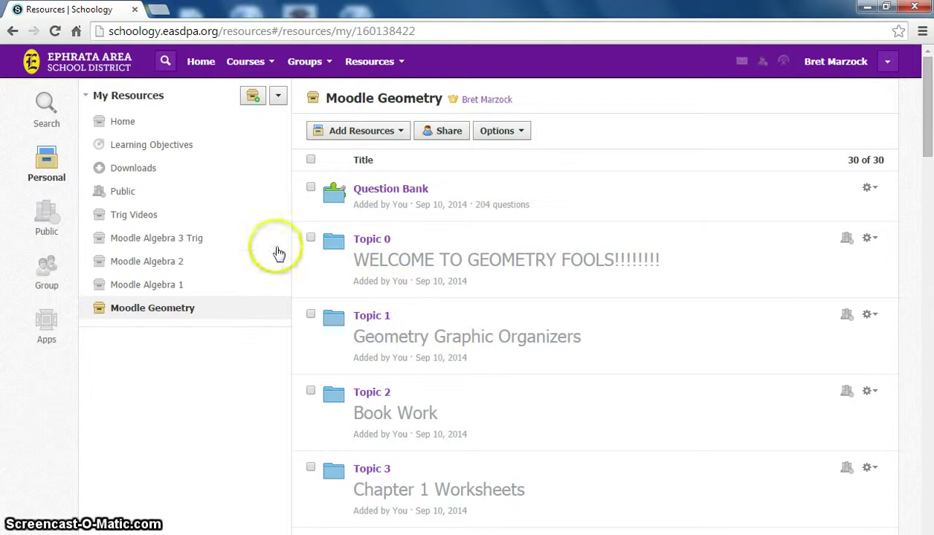
Step: Return to the Moodle Algebra 3 Trig collection and view the types of resources that can be added to it
{"action": "left_click", "coordinate": [156, 239]}
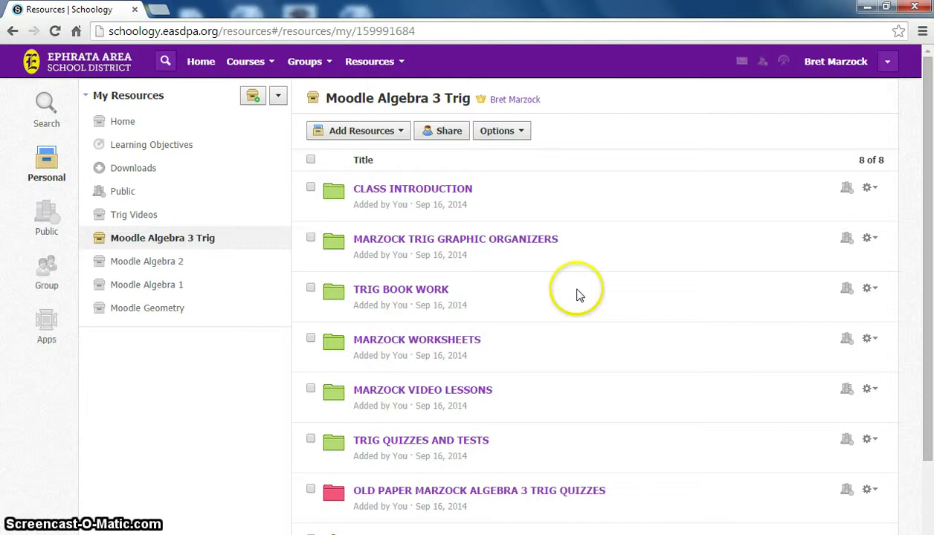
{"action": "left_click", "coordinate": [392, 139]}
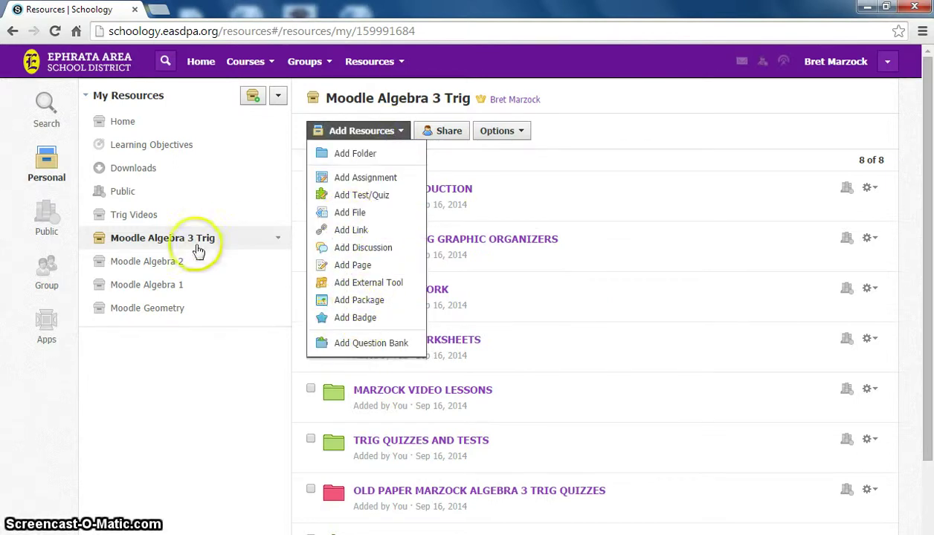
{"action": "left_click", "coordinate": [165, 245]}
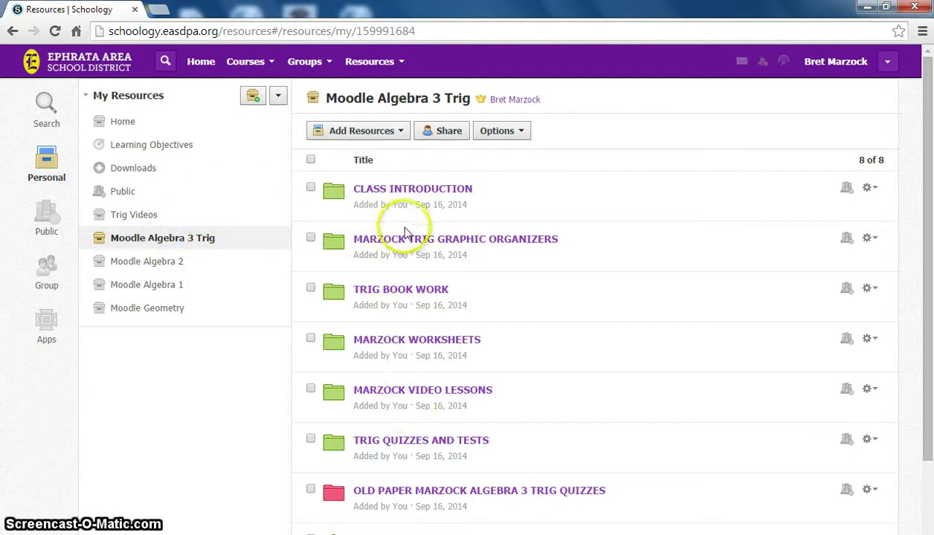
Step: Open the 1.1 Worksheets folder inside the teacher's Trig Chapter 1 worksheets
{"action": "left_click", "coordinate": [402, 342]}
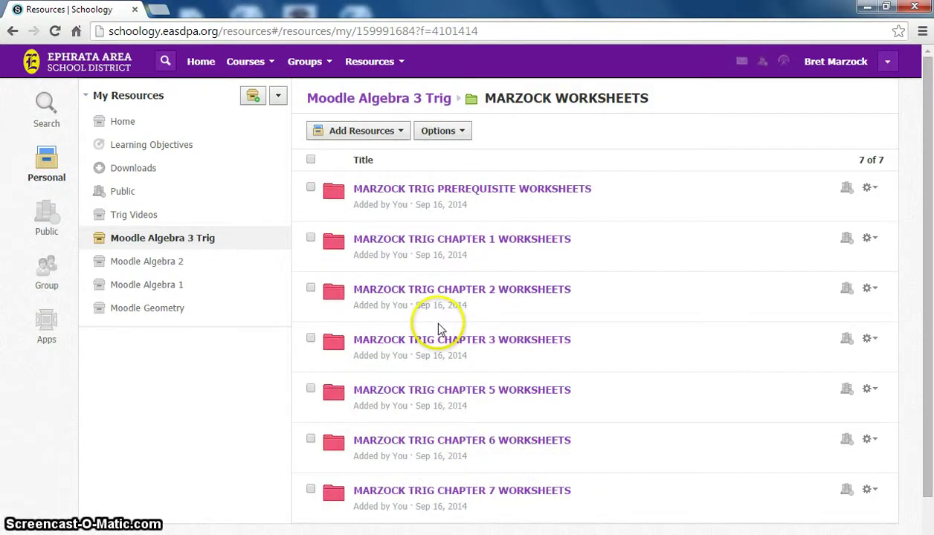
{"action": "left_click", "coordinate": [455, 238]}
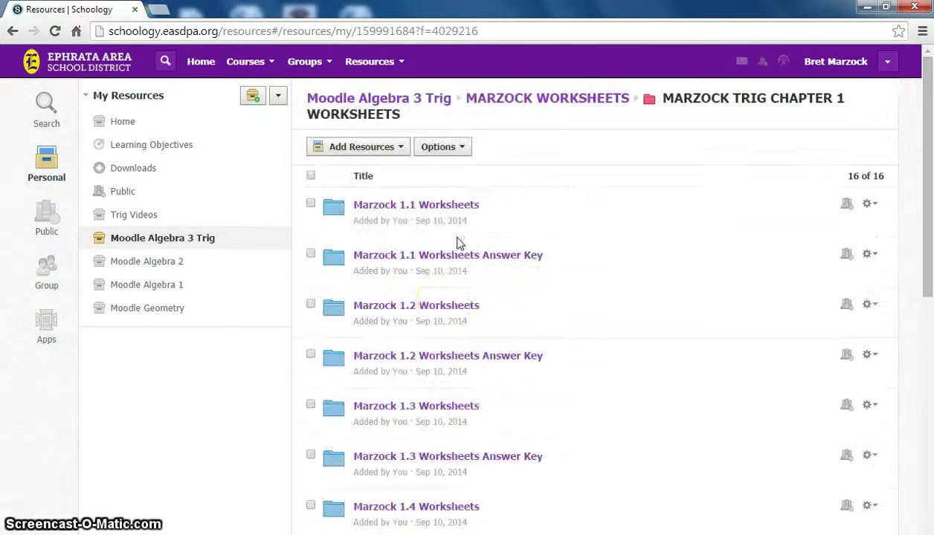
{"action": "left_click", "coordinate": [428, 206]}
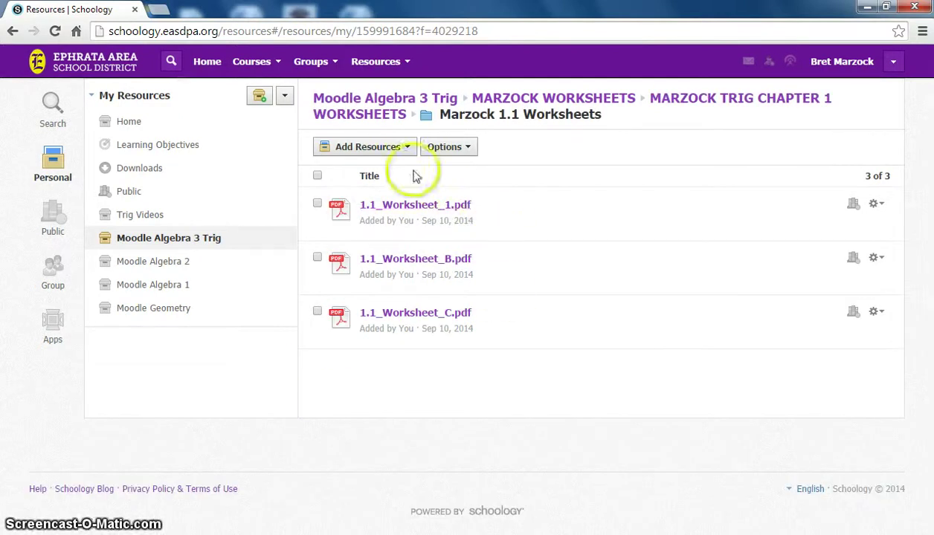
Step: Start adding a file to the 1.1 Worksheets folder and browse the computer to the EPHRATA STUFF folder
{"action": "left_click", "coordinate": [409, 148]}
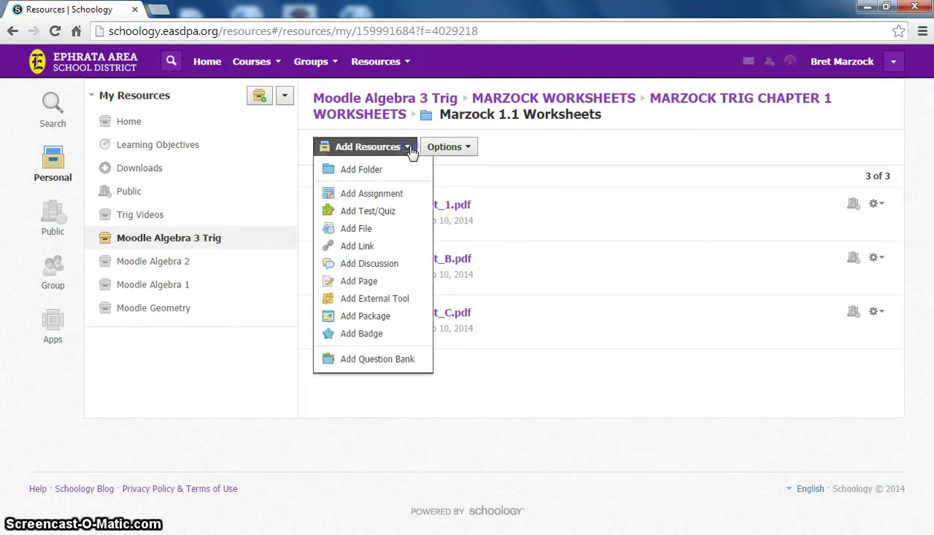
{"action": "left_click", "coordinate": [364, 231]}
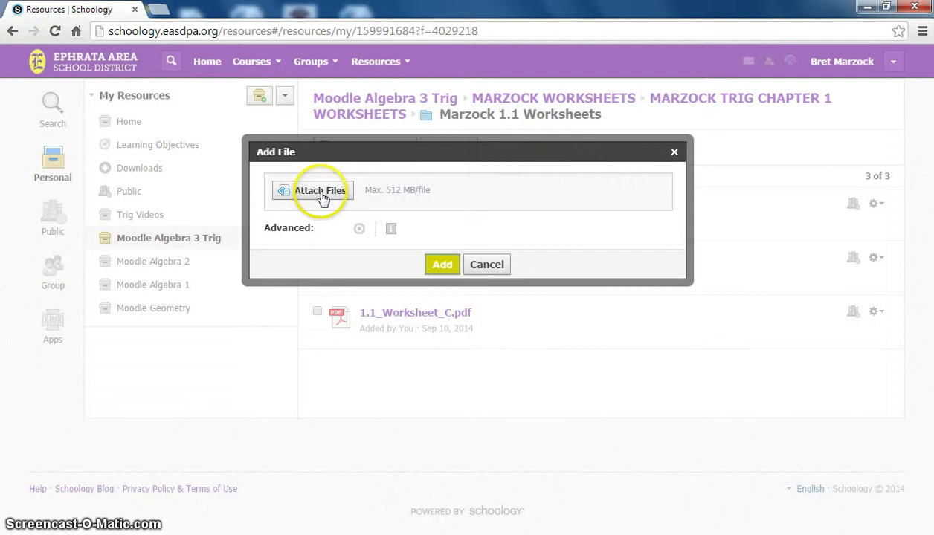
{"action": "left_click", "coordinate": [320, 191]}
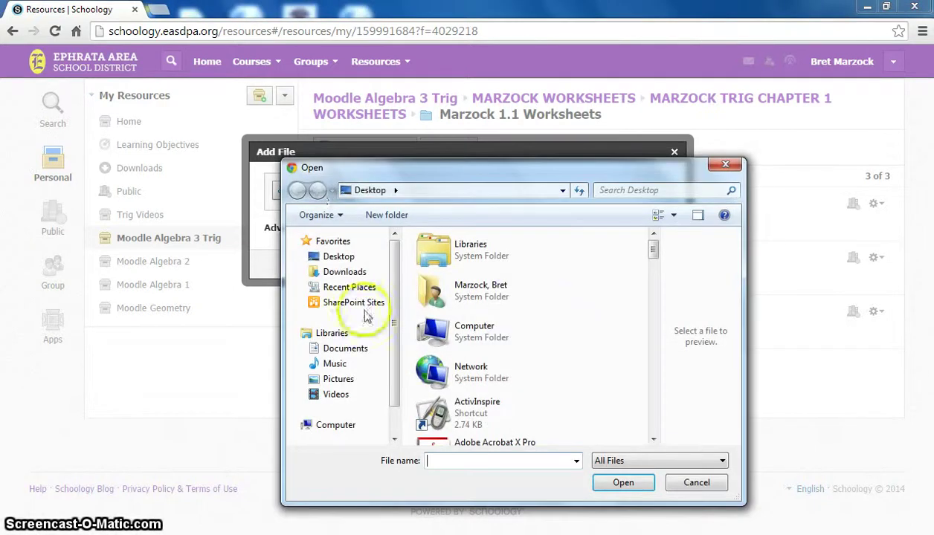
{"action": "left_click", "coordinate": [358, 262]}
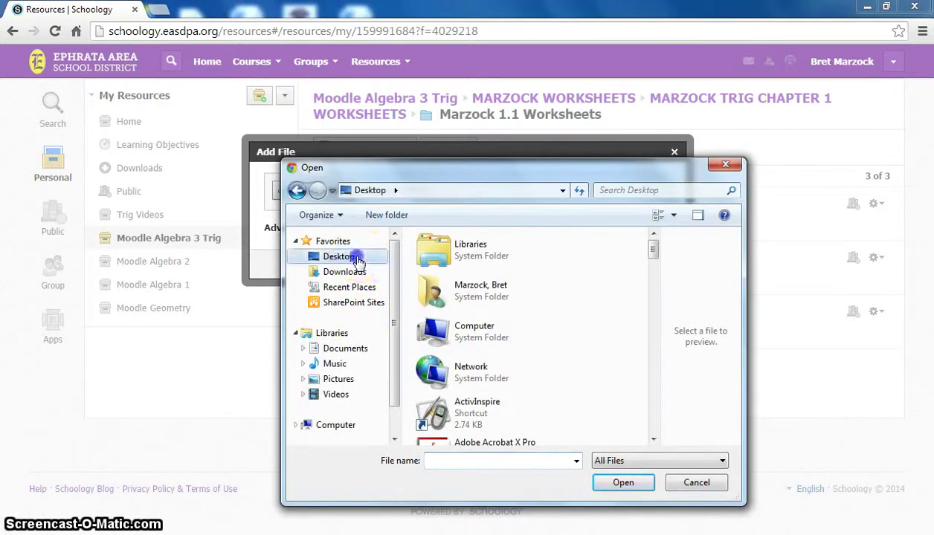
{"action": "left_click_drag", "start_coordinate": [652, 248], "coordinate": [652, 347]}
{"action": "left_click", "coordinate": [508, 336]}
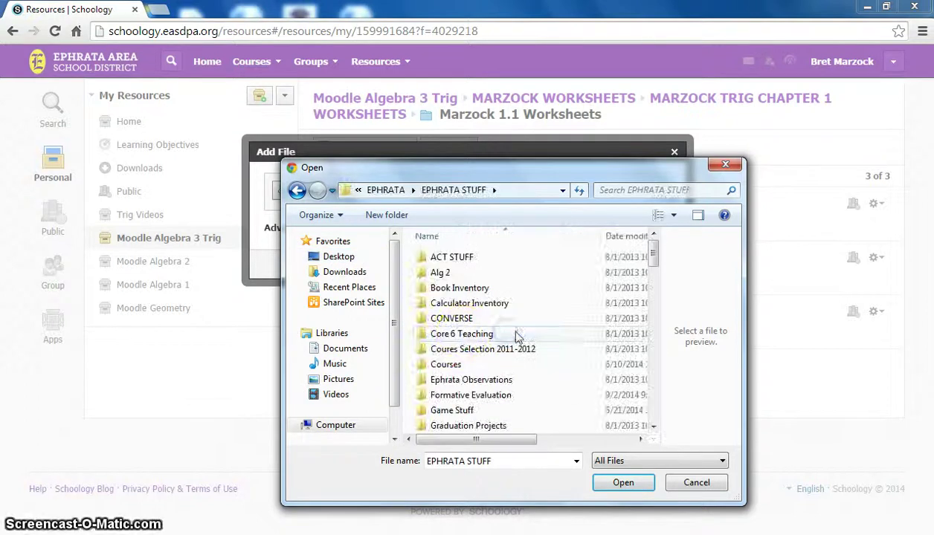
Step: Browse through Courses, Algebra 3 Trig, Chapter 1 Worksheets and NEW BOOK CHAPTER 1 to the New Book Chapter 1 Worksheets folder
{"action": "double_click", "coordinate": [459, 366]}
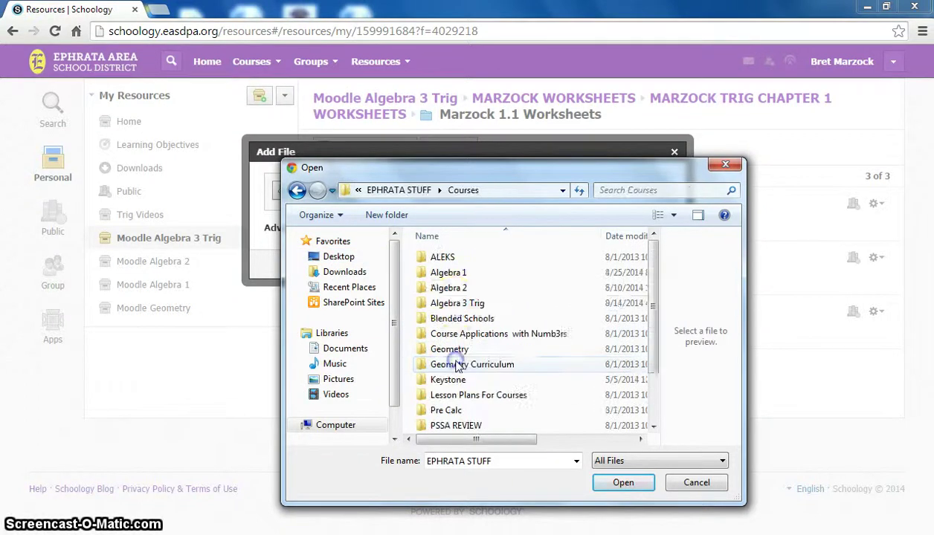
{"action": "double_click", "coordinate": [455, 303]}
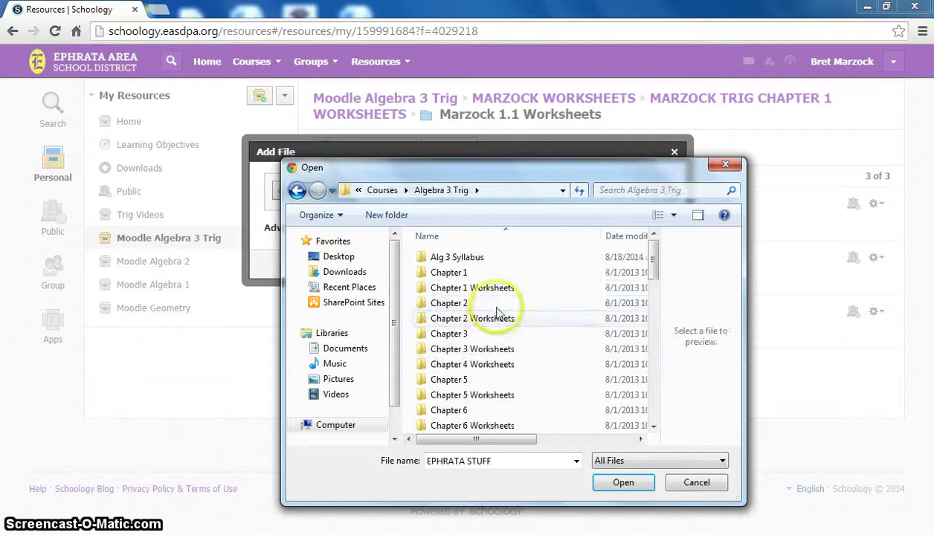
{"action": "double_click", "coordinate": [494, 287]}
{"action": "left_click", "coordinate": [480, 258]}
{"action": "double_click", "coordinate": [482, 260]}
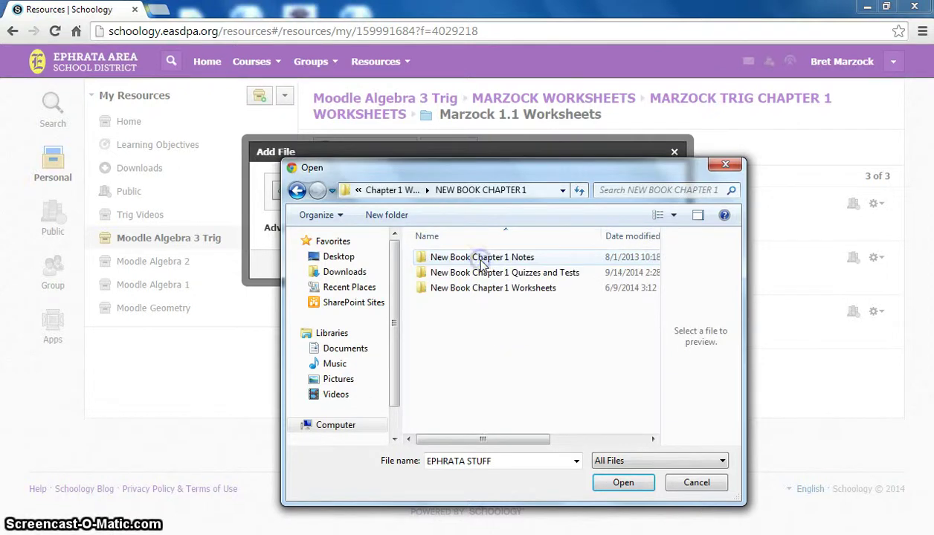
{"action": "double_click", "coordinate": [492, 287]}
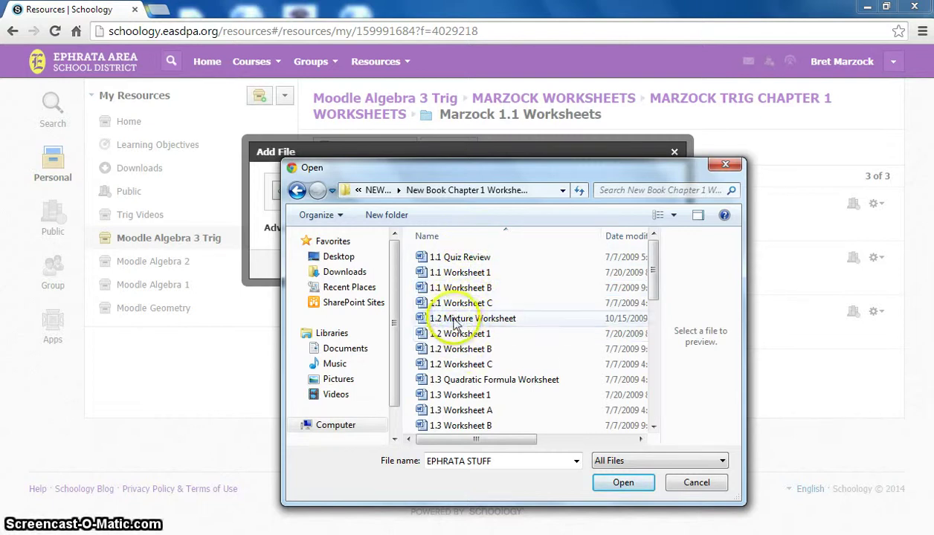
Step: Attach the 1.1 Quiz Review document and add it to the 1.1 Worksheets folder
{"action": "left_click", "coordinate": [461, 258]}
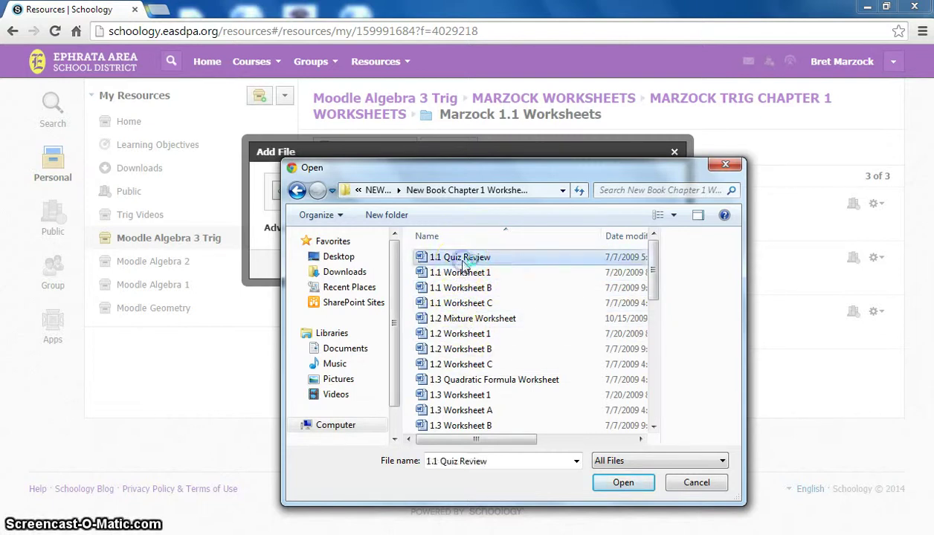
{"action": "left_click", "coordinate": [622, 483]}
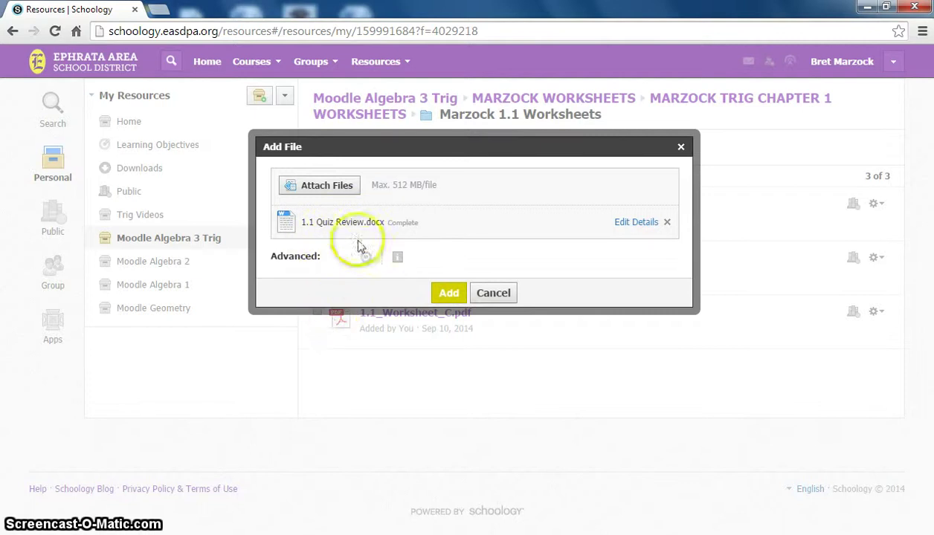
{"action": "left_click", "coordinate": [449, 294]}
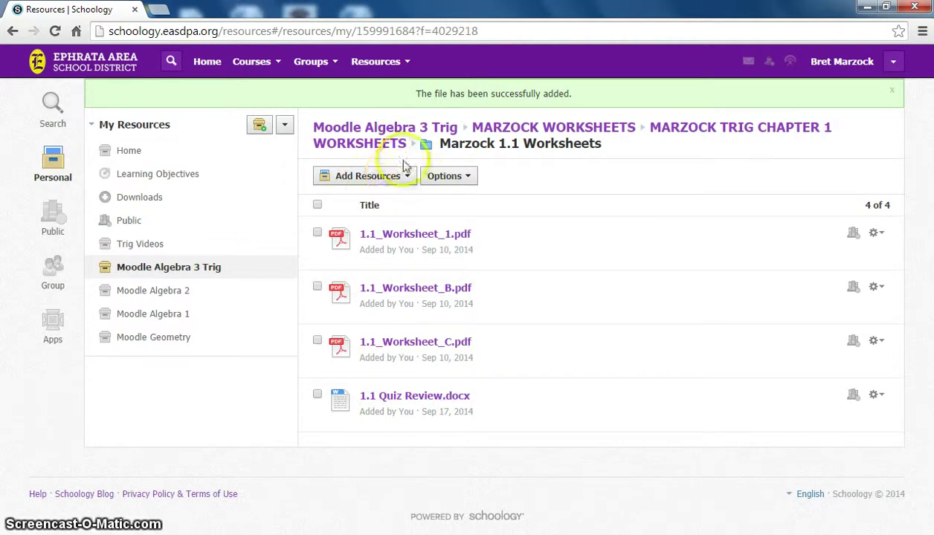
Step: Delete 1.1 Quiz Review.docx from the 1.1 Worksheets folder
{"action": "left_click", "coordinate": [317, 395]}
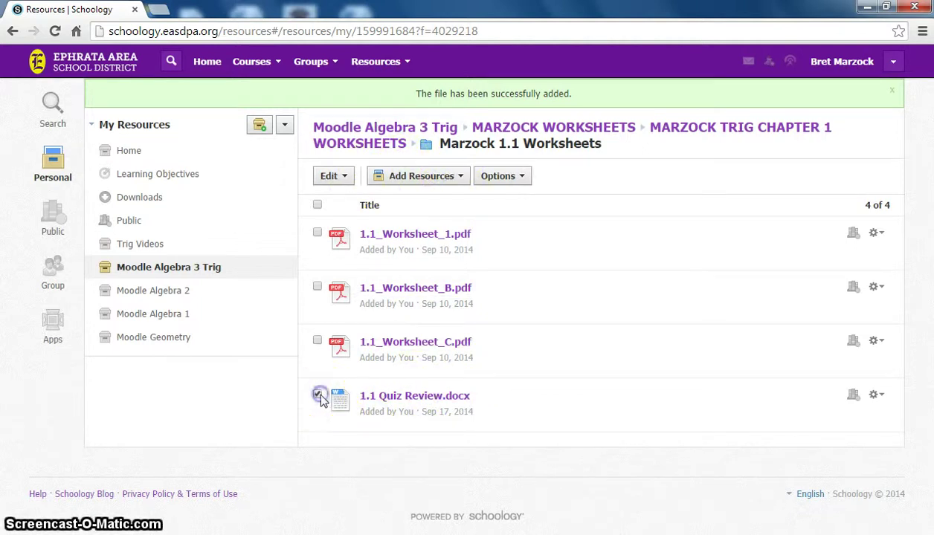
{"action": "left_click", "coordinate": [881, 399]}
{"action": "left_click", "coordinate": [830, 459]}
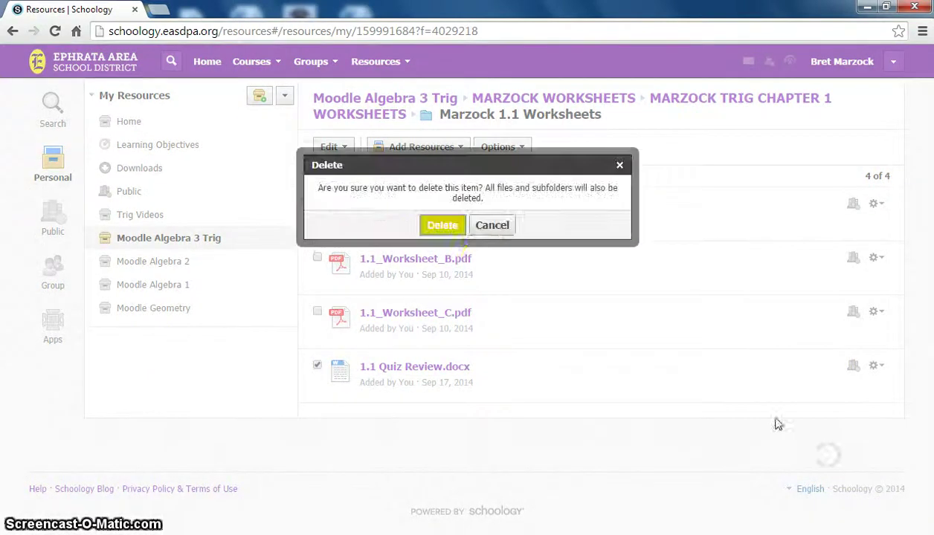
{"action": "left_click", "coordinate": [445, 227]}
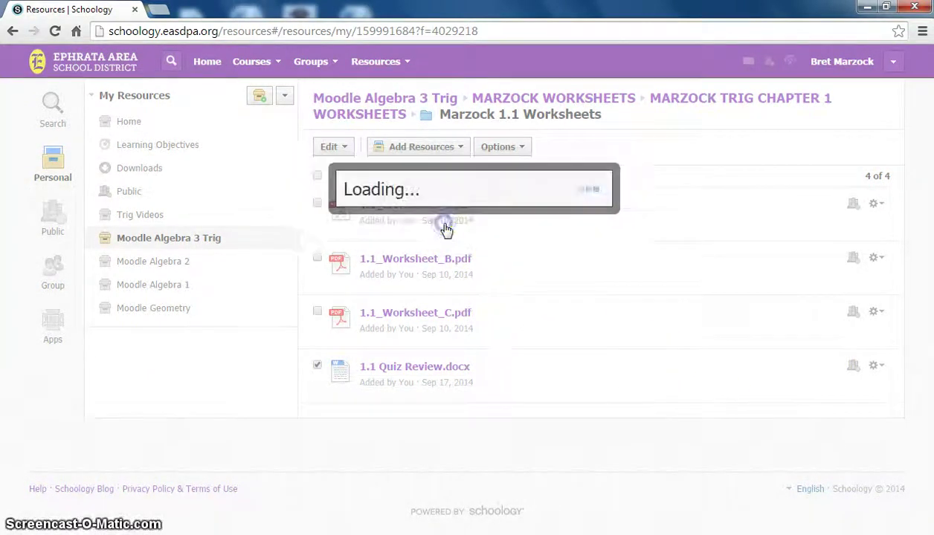